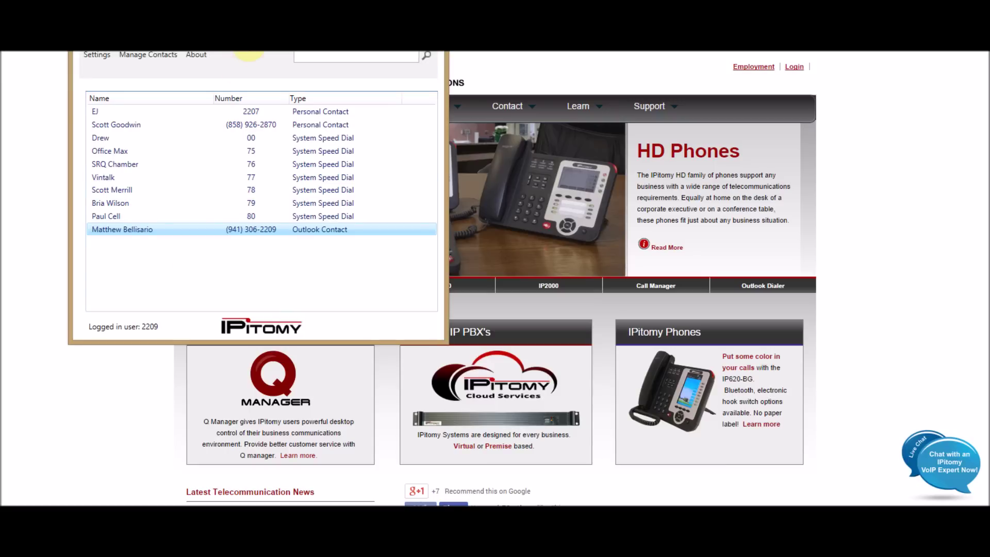
Drag the dialer window down so its title bar and whole window are visible.
{"action": "left_click_drag", "start_coordinate": [251, 52], "coordinate": [245, 82]}
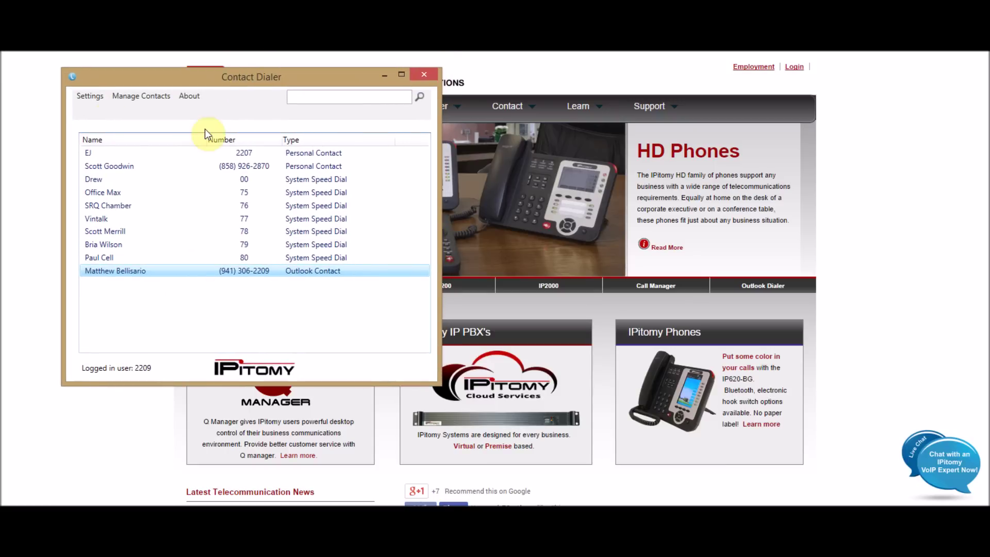
{"action": "left_click", "coordinate": [89, 98]}
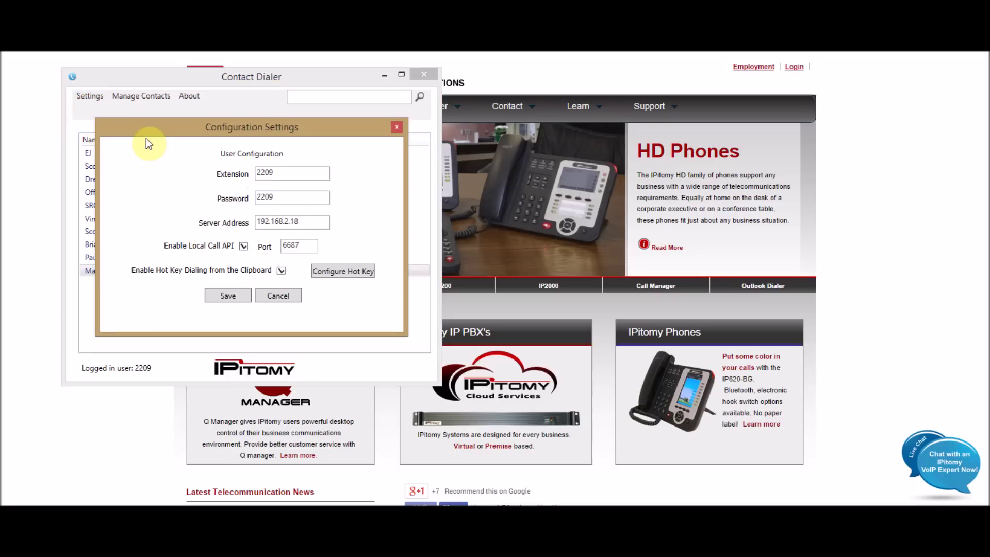
{"action": "left_click", "coordinate": [313, 220]}
{"action": "left_click", "coordinate": [348, 271]}
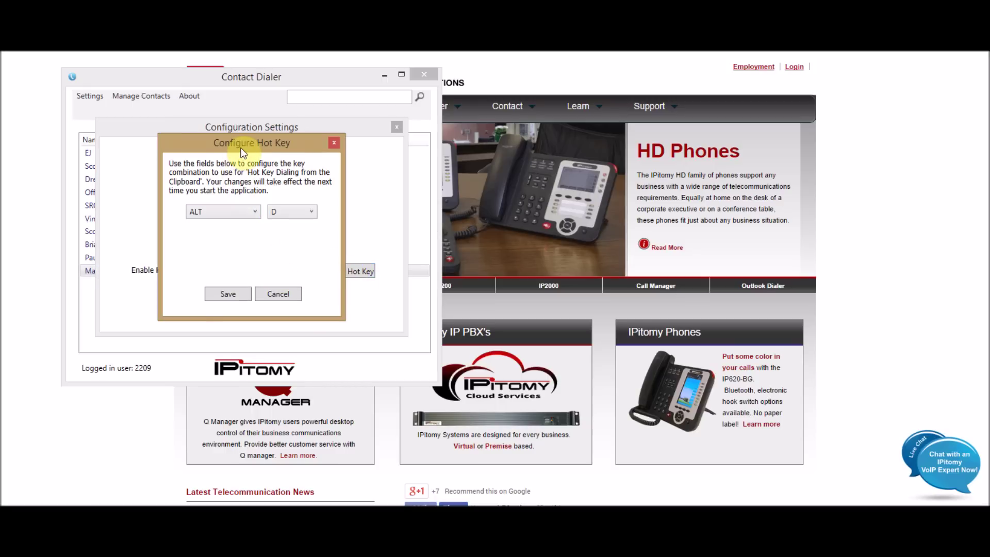
{"action": "left_click_drag", "start_coordinate": [243, 151], "coordinate": [177, 140]}
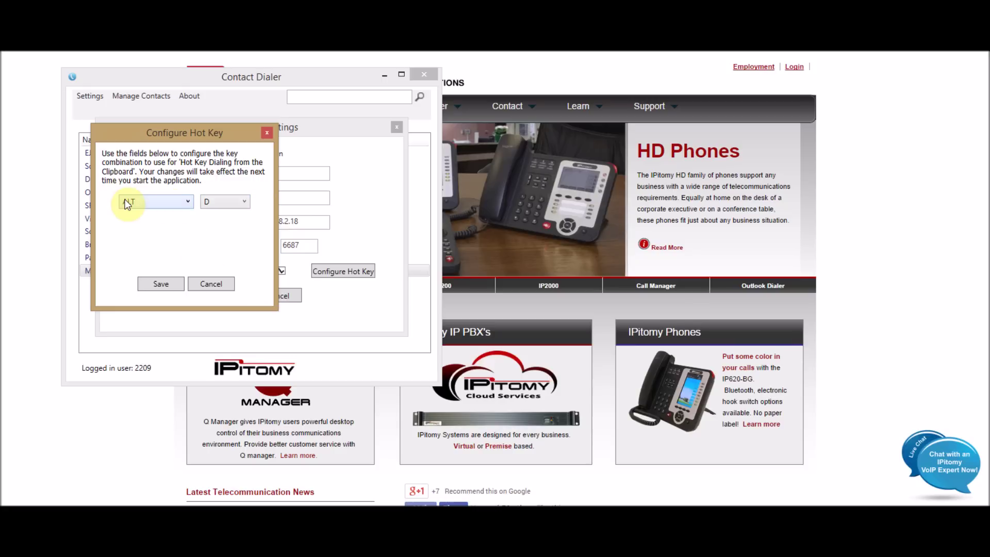
{"action": "left_click", "coordinate": [190, 202]}
{"action": "left_click", "coordinate": [191, 228]}
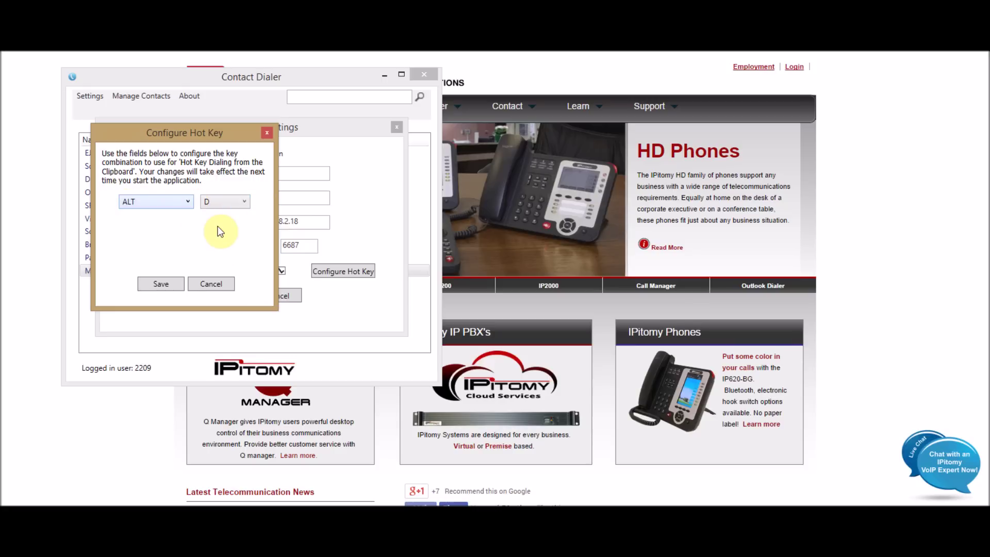
{"action": "left_click", "coordinate": [212, 284]}
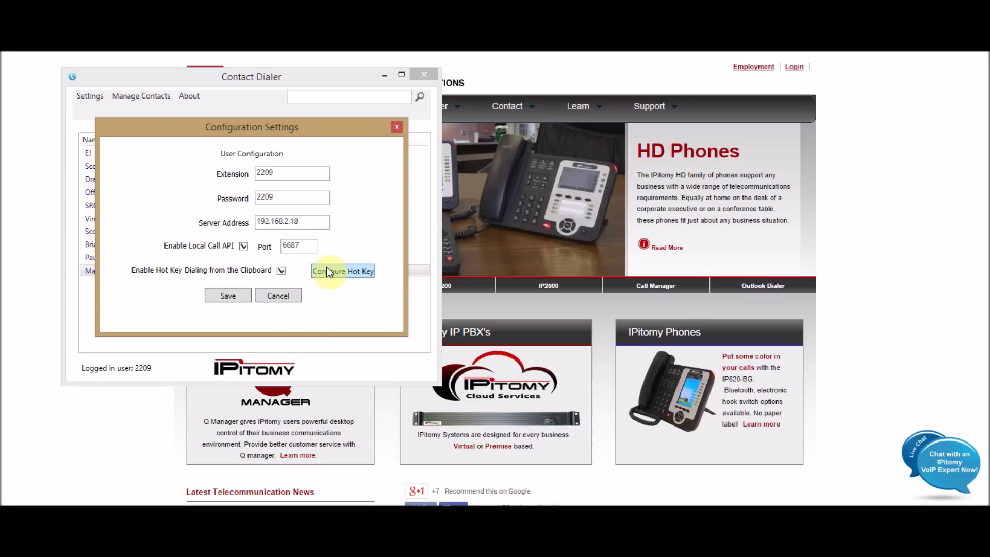
{"action": "left_click", "coordinate": [274, 295]}
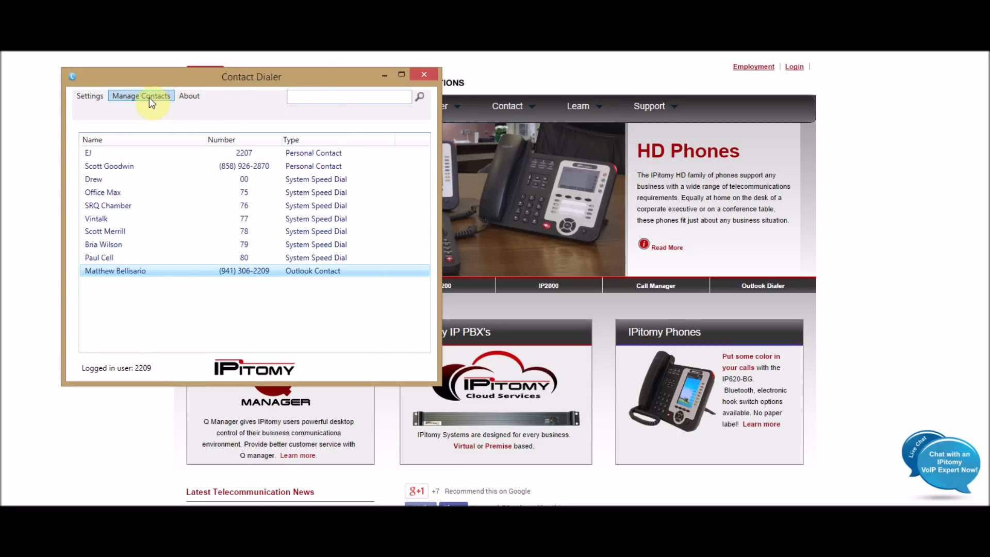
Review the Manage Contacts Import options, then switch to the Excel contacts sheet.
{"action": "left_click", "coordinate": [126, 98]}
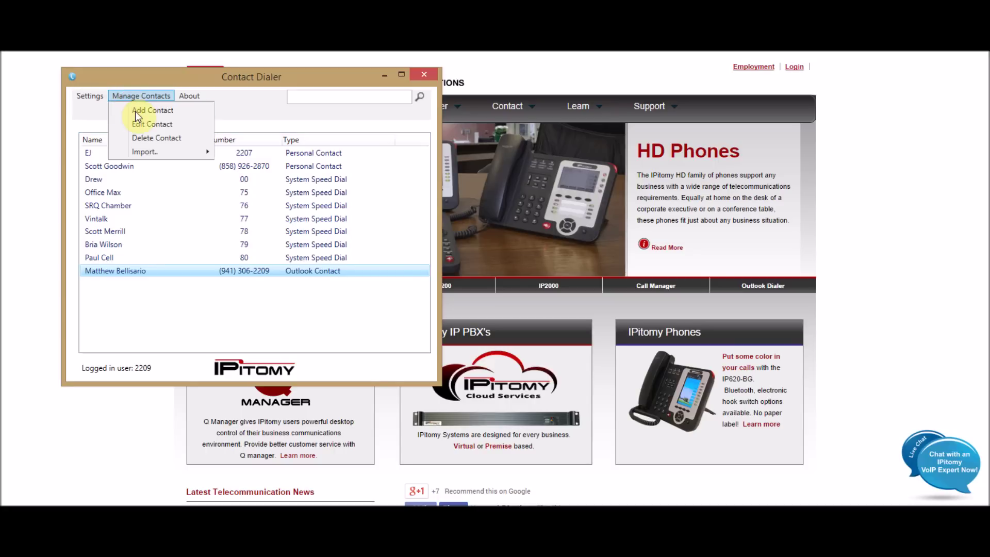
{"action": "mouse_move", "coordinate": [151, 153]}
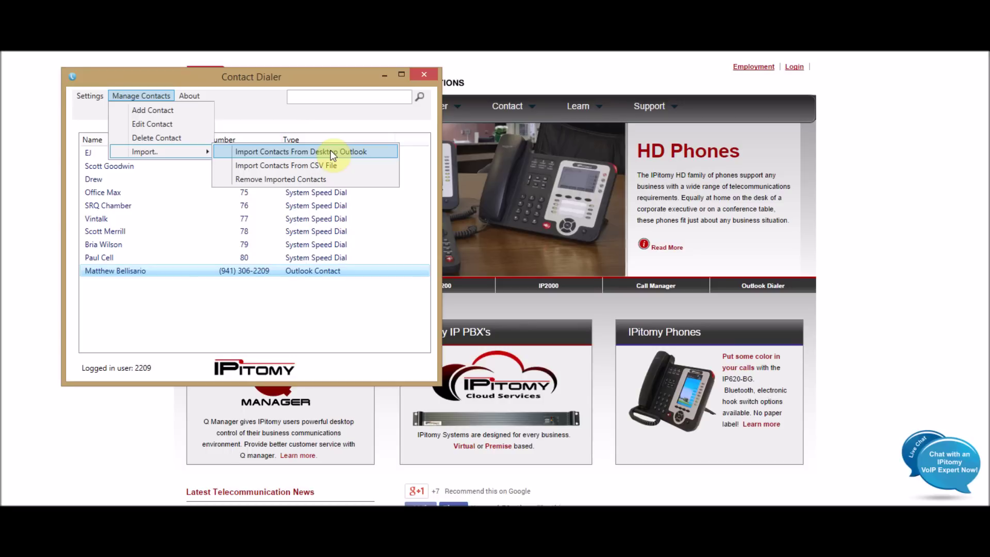
{"action": "left_click", "coordinate": [255, 82]}
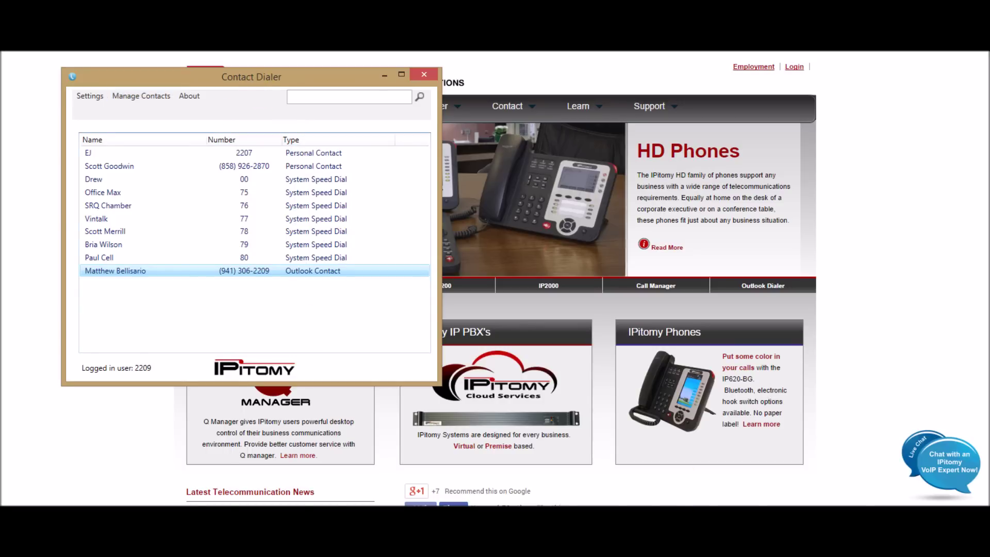
{"action": "left_click", "coordinate": [898, 456]}
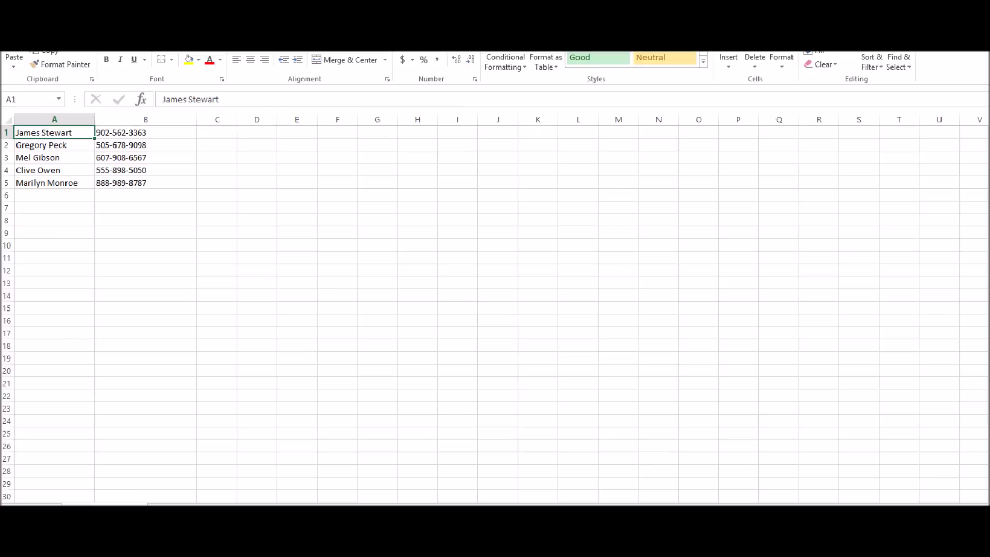
Close the workbook, saving changes to Moviestarnumbers.csv and keeping CSV format.
{"action": "key", "text": "ctrl+w"}
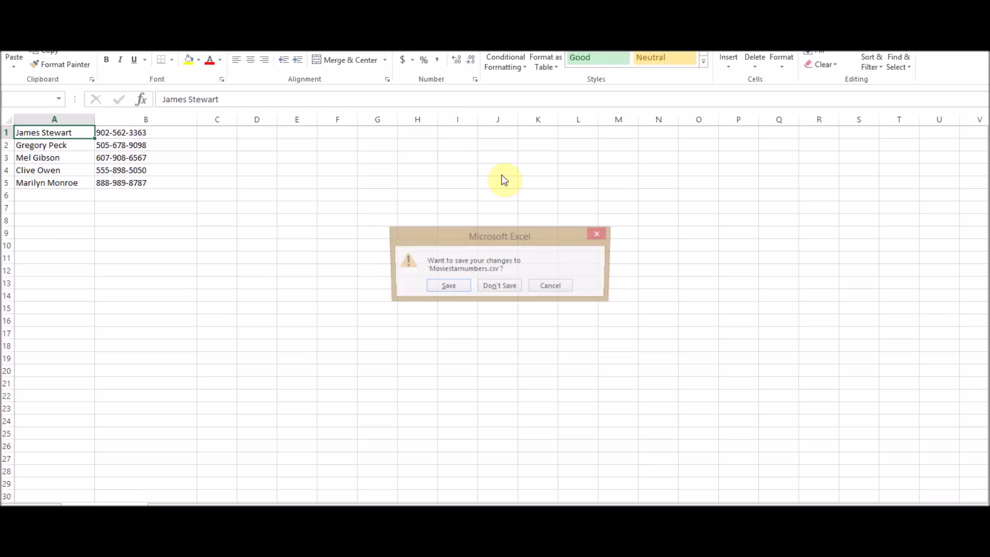
{"action": "left_click", "coordinate": [445, 286]}
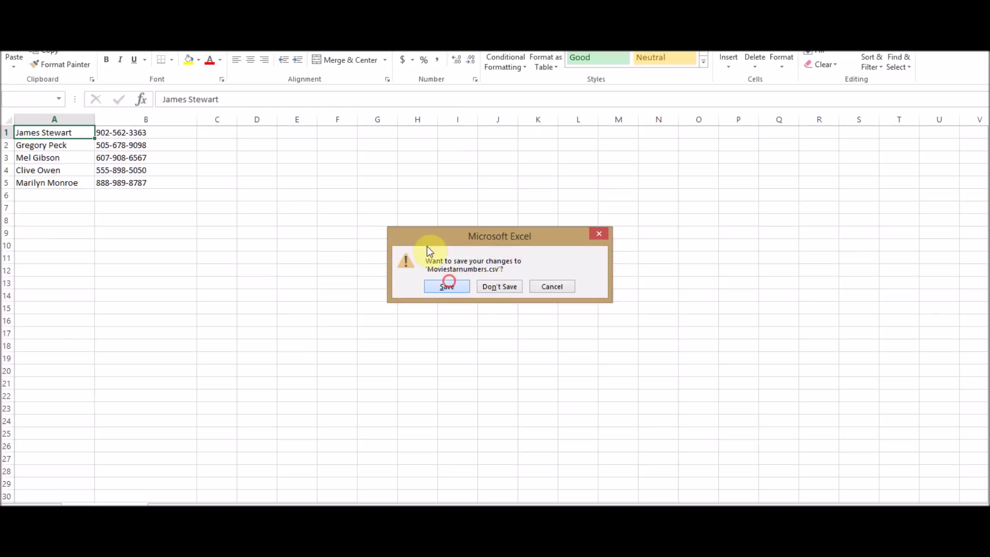
{"action": "left_click", "coordinate": [446, 307]}
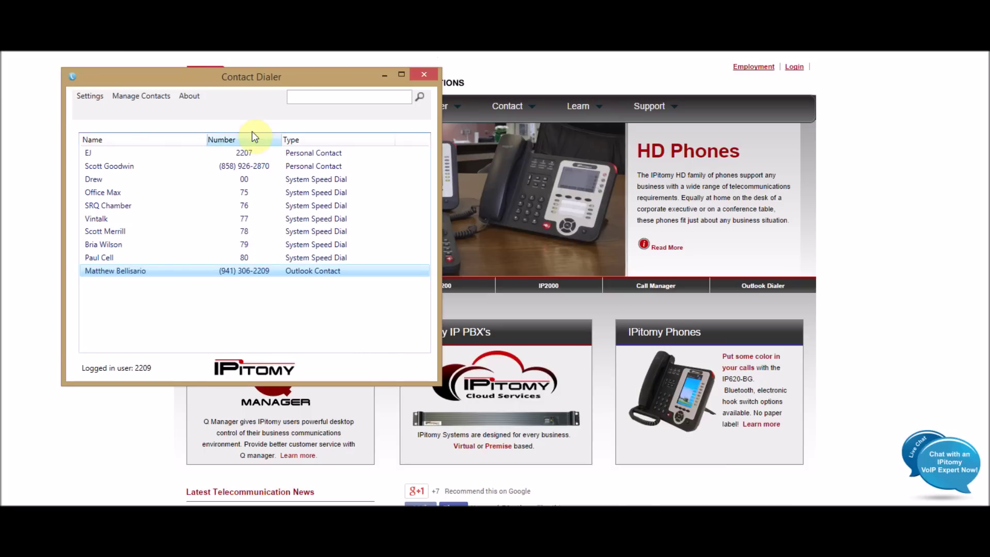
Start a CSV contact import and choose the Moviestarnumbers.csv file.
{"action": "left_click", "coordinate": [143, 97]}
{"action": "mouse_move", "coordinate": [157, 155]}
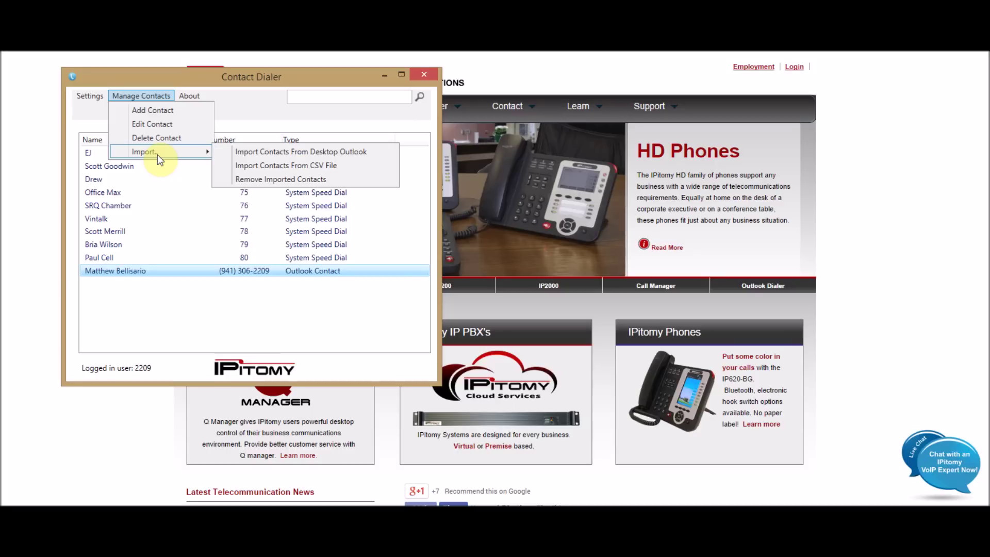
{"action": "left_click", "coordinate": [286, 166]}
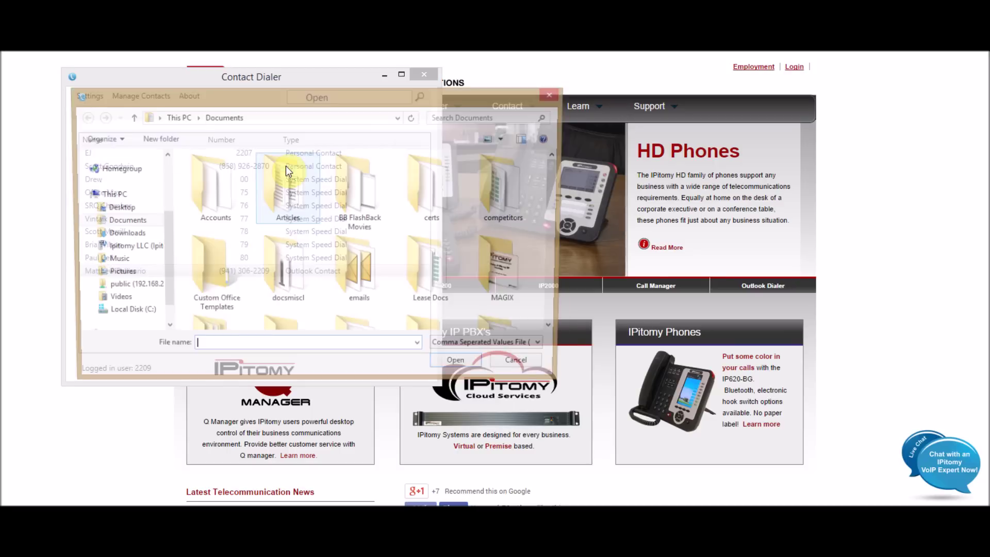
{"action": "left_click_drag", "start_coordinate": [558, 213], "coordinate": [560, 294]}
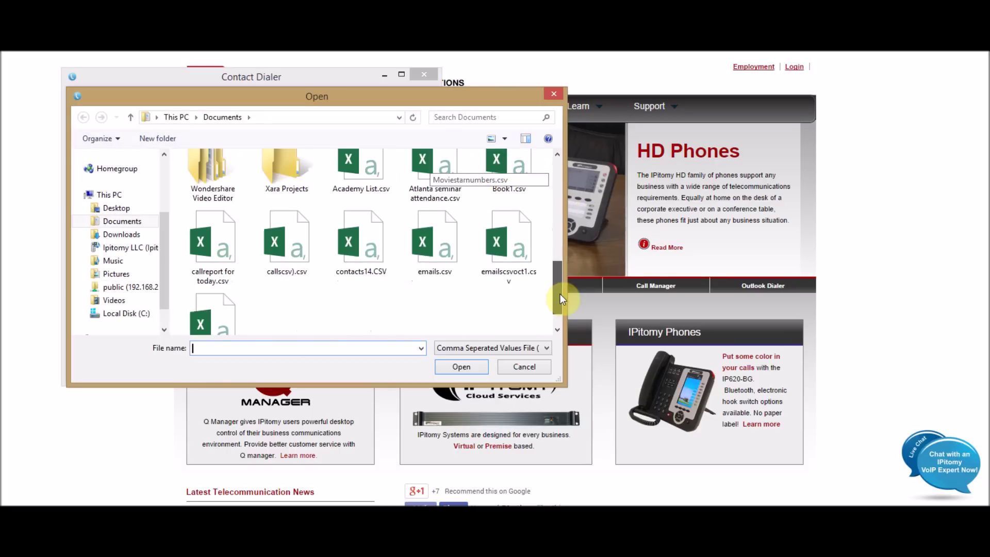
{"action": "left_click", "coordinate": [225, 289]}
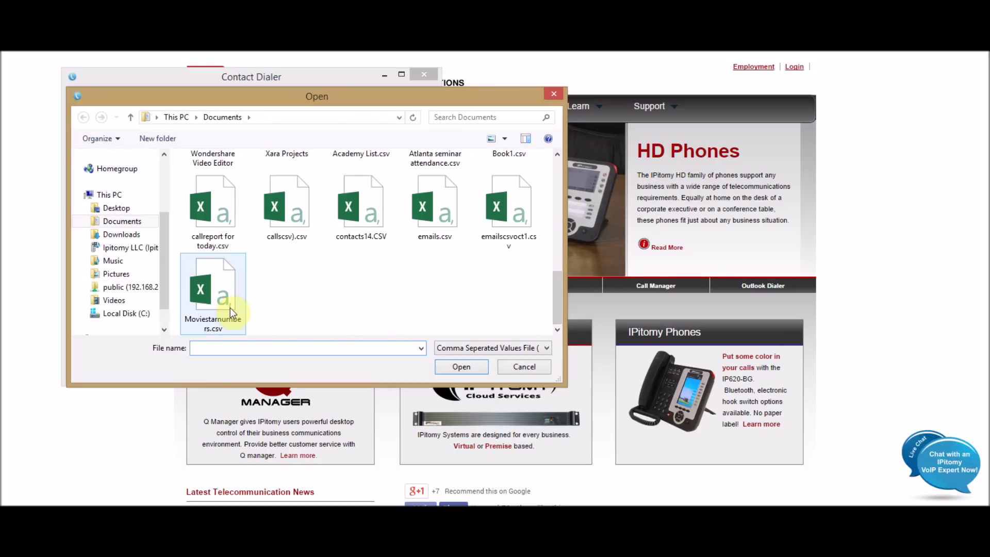
{"action": "double_click", "coordinate": [213, 273]}
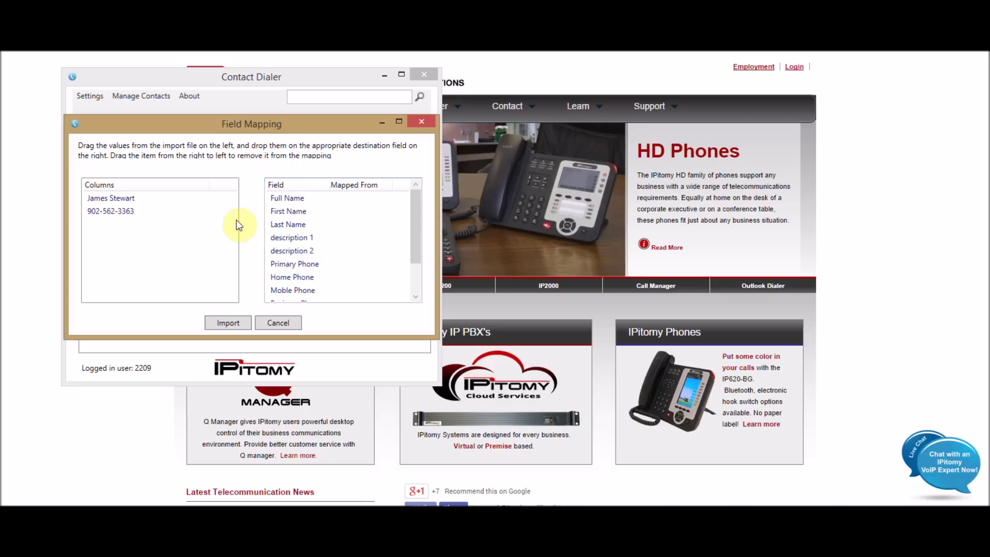
Map the name column to Full Name and phone column to Primary Phone, then import.
{"action": "left_click_drag", "start_coordinate": [420, 224], "coordinate": [422, 247]}
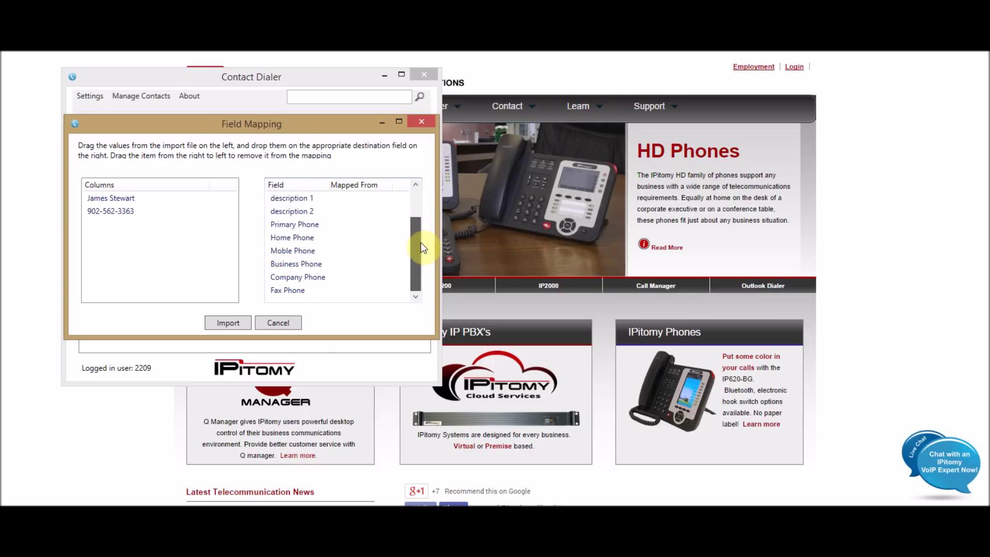
{"action": "mouse_move", "coordinate": [416, 211]}
{"action": "left_mouse_down"}
{"action": "mouse_move", "coordinate": [414, 252]}
{"action": "mouse_move", "coordinate": [419, 202]}
{"action": "left_mouse_up"}
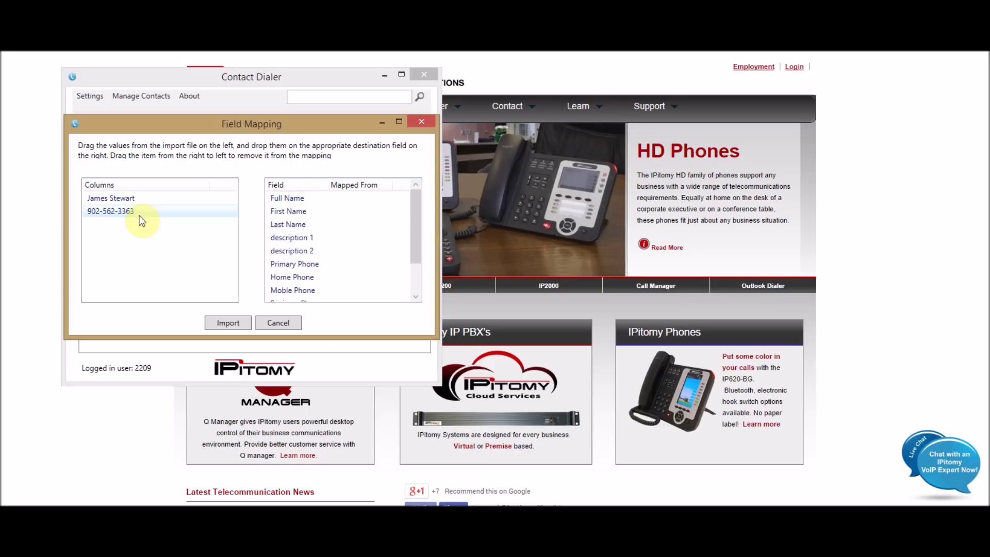
{"action": "left_click", "coordinate": [122, 199]}
{"action": "left_click_drag", "start_coordinate": [122, 199], "coordinate": [296, 201]}
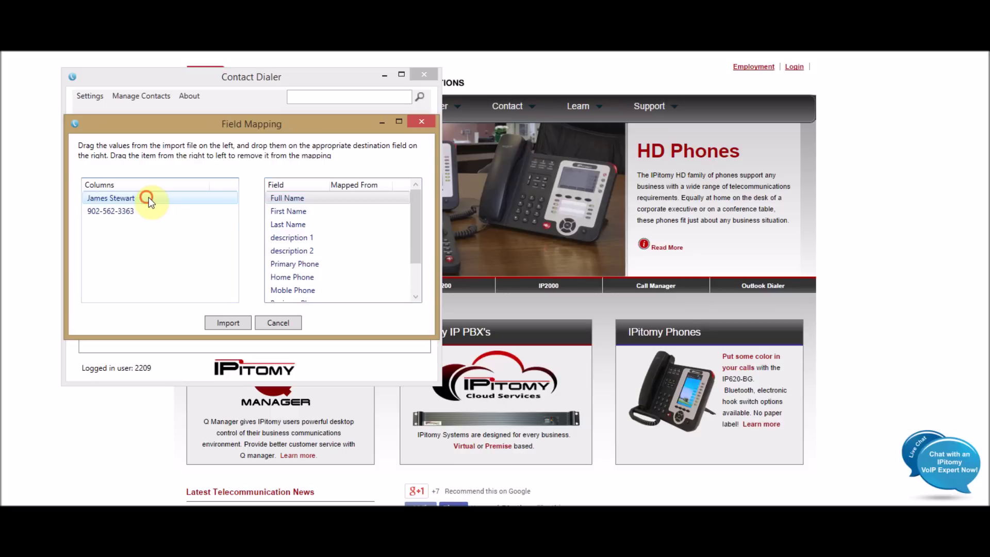
{"action": "left_click_drag", "start_coordinate": [148, 197], "coordinate": [305, 199]}
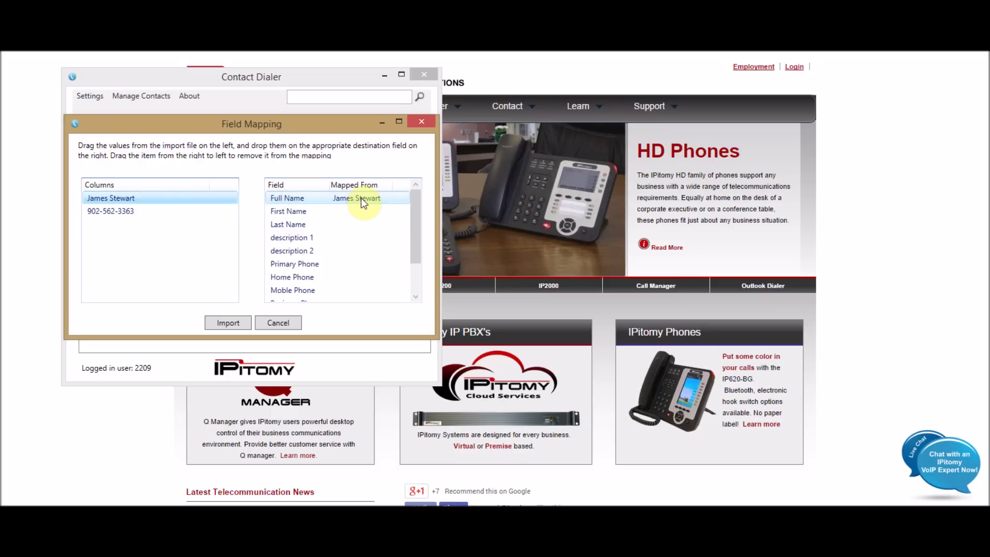
{"action": "left_click", "coordinate": [103, 212]}
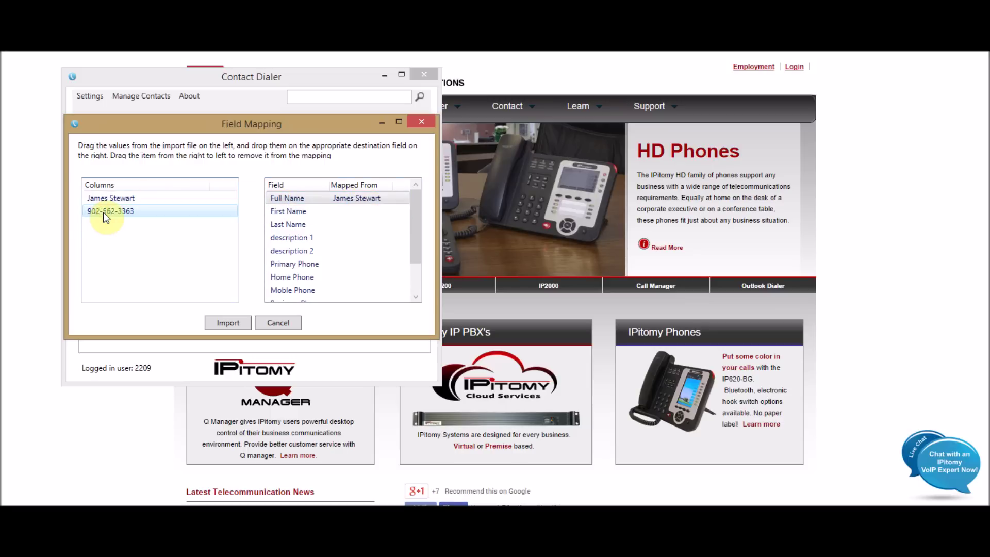
{"action": "left_click_drag", "start_coordinate": [130, 214], "coordinate": [289, 264]}
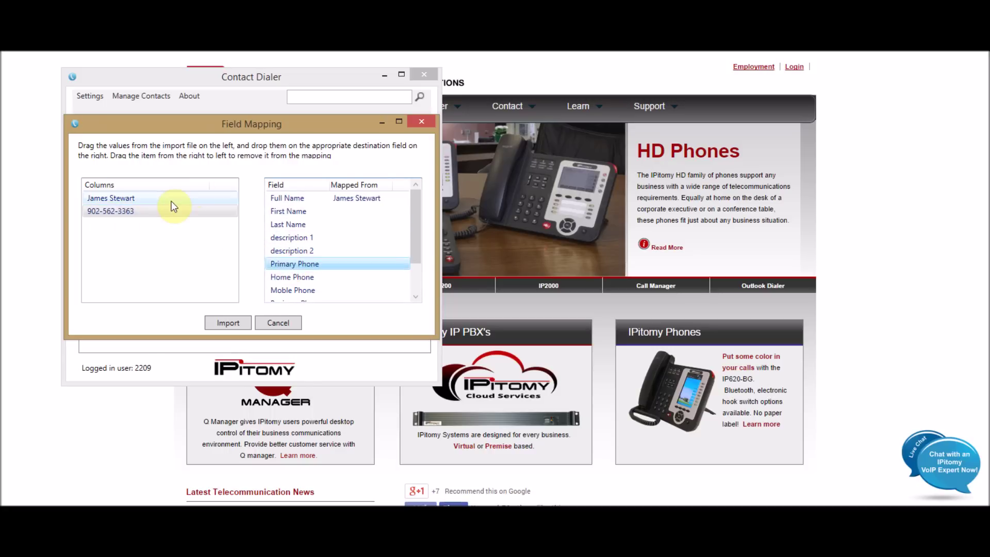
{"action": "left_click_drag", "start_coordinate": [172, 208], "coordinate": [308, 264]}
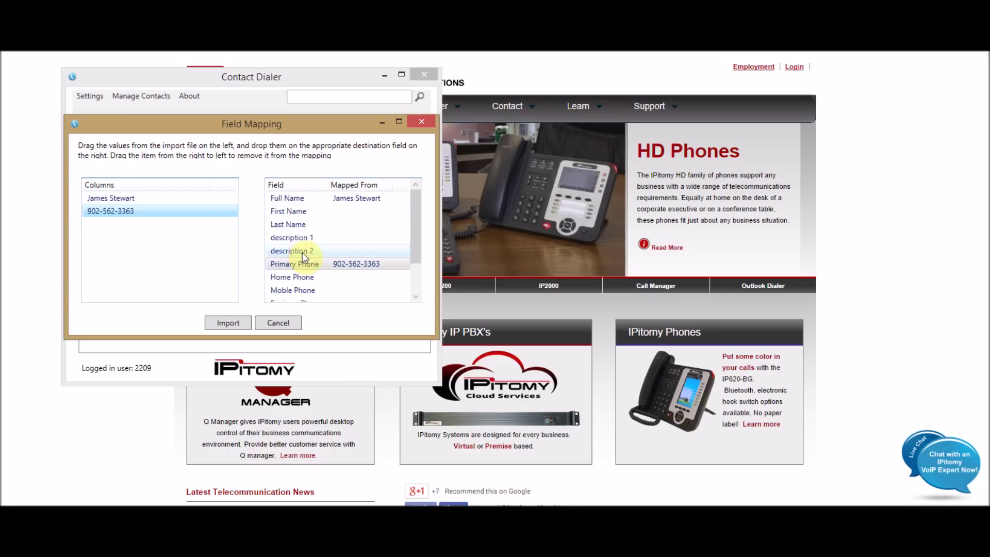
{"action": "left_click", "coordinate": [173, 212]}
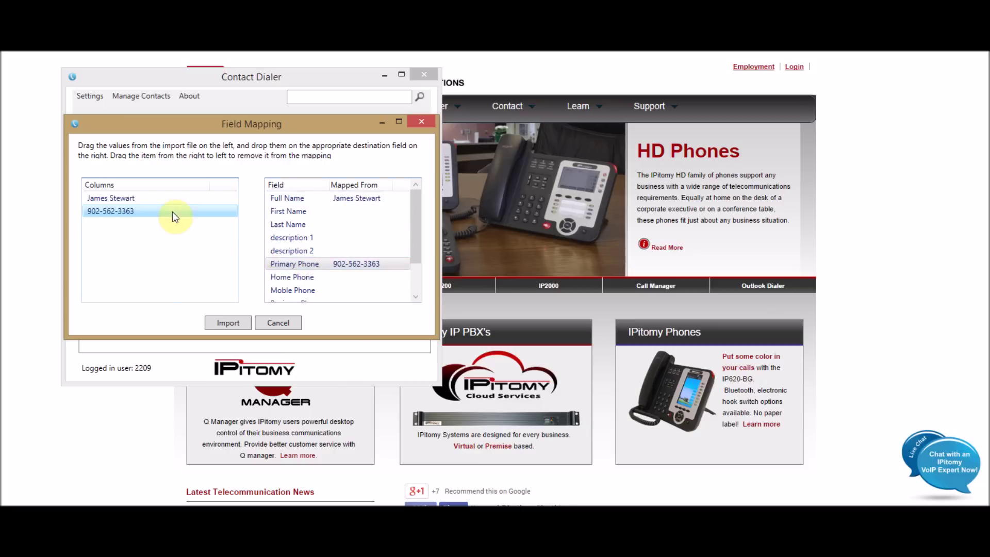
{"action": "left_click", "coordinate": [214, 322]}
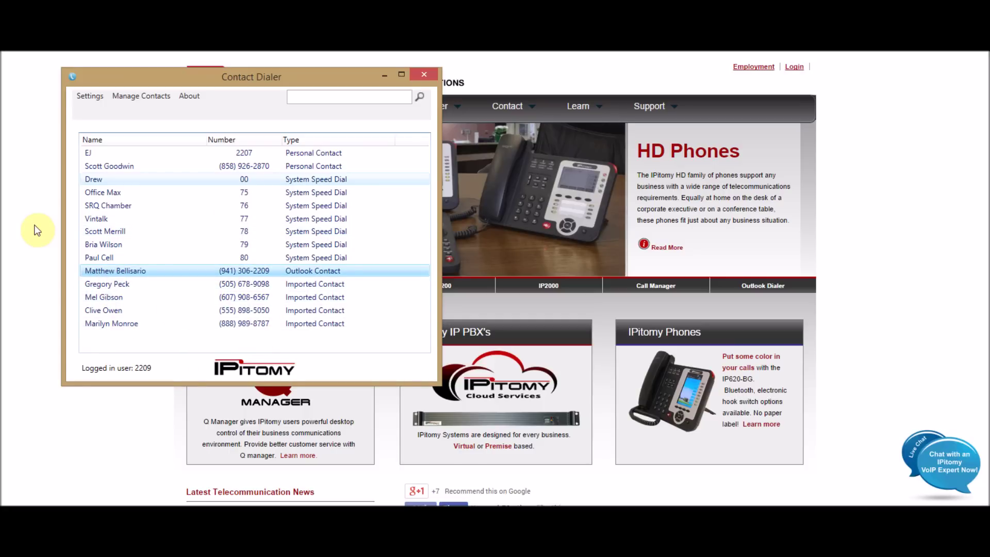
{"action": "left_click", "coordinate": [106, 284]}
{"action": "right_click", "coordinate": [106, 284]}
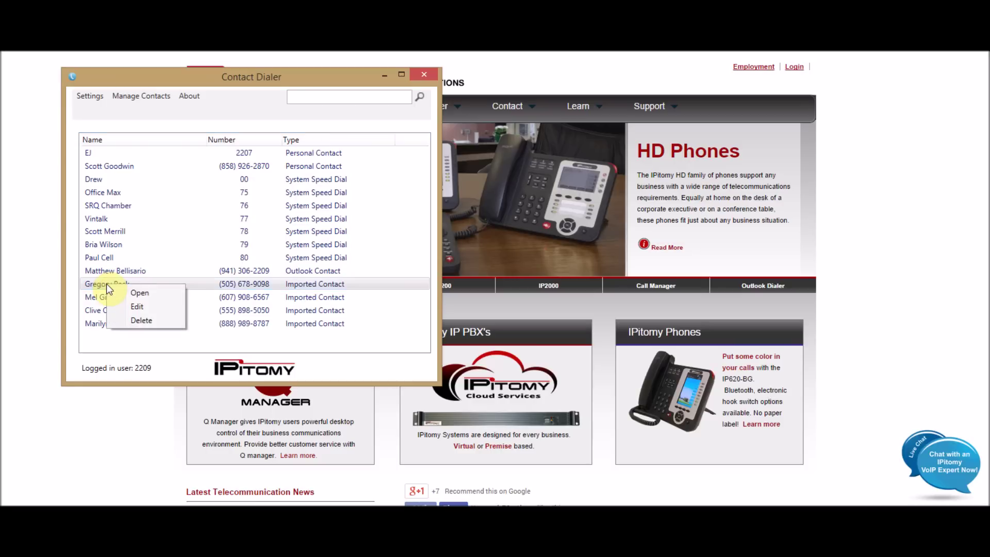
{"action": "left_click", "coordinate": [139, 293]}
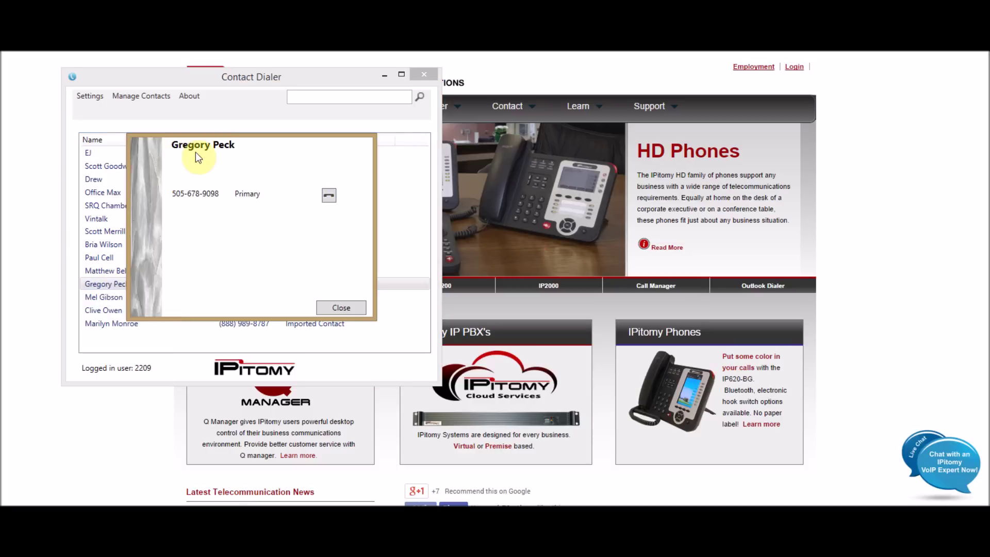
{"action": "left_click", "coordinate": [338, 307]}
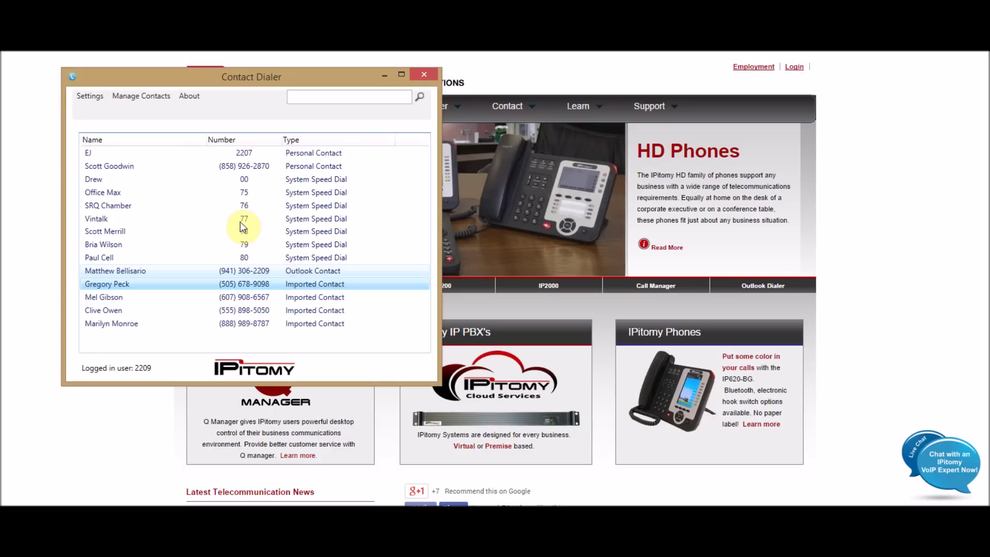
Add and save a personal contact with the person's name and full number including area code.
{"action": "left_click", "coordinate": [141, 97]}
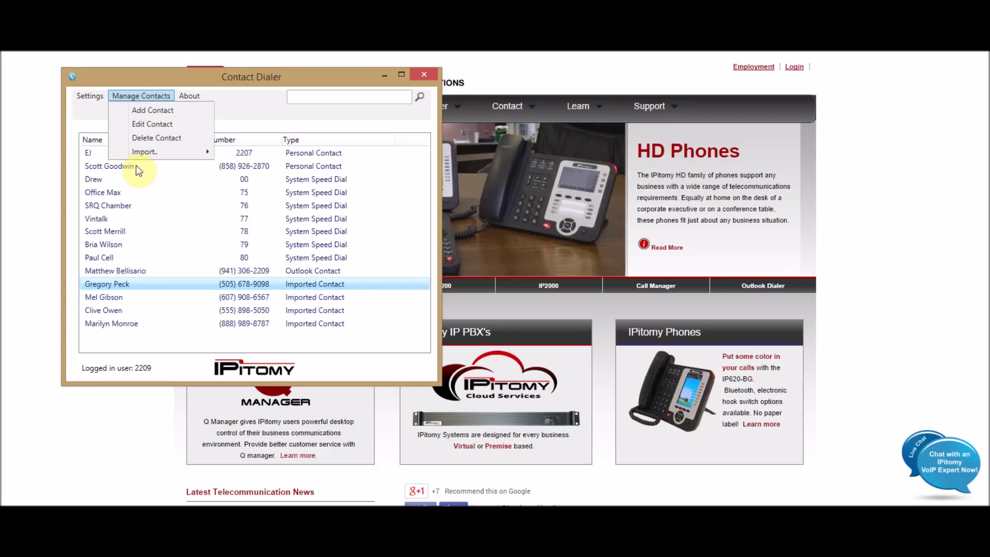
{"action": "left_click", "coordinate": [155, 111]}
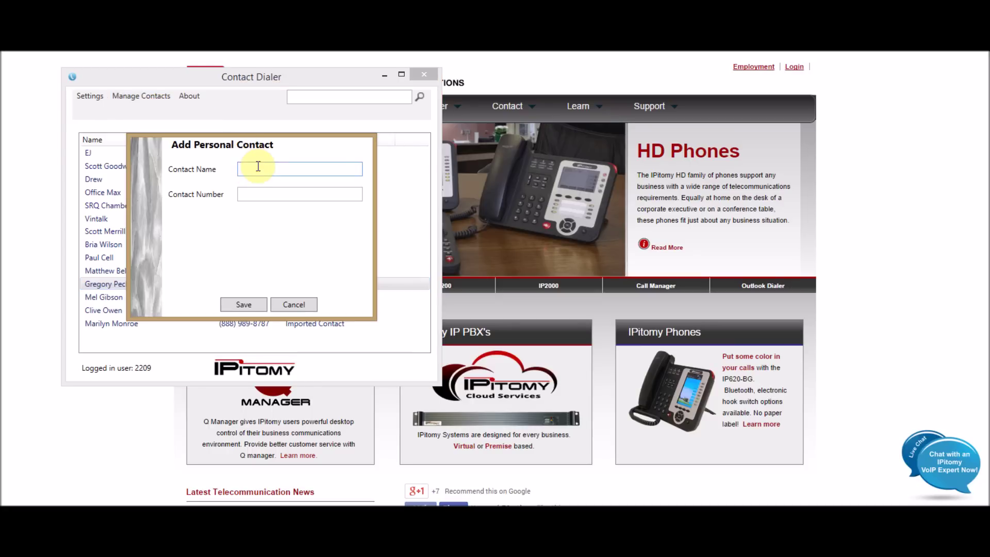
{"action": "type", "text": "Elvis Presley"}
{"action": "left_click", "coordinate": [263, 195]}
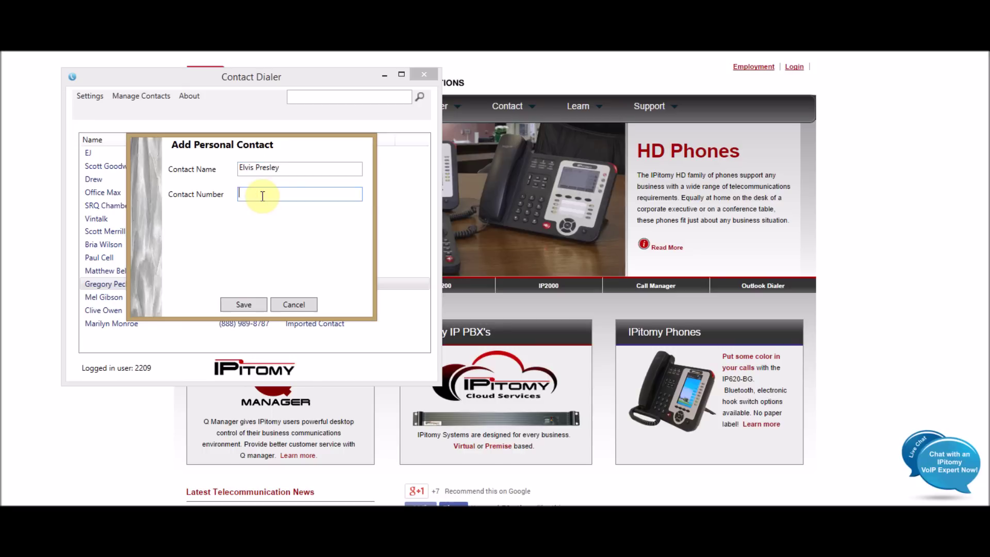
{"action": "type", "text": "555-"}
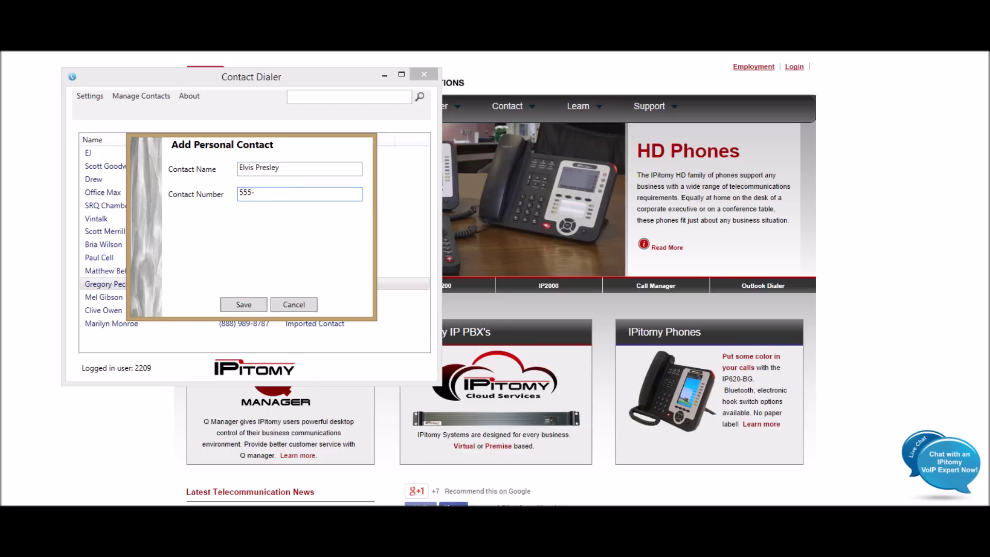
{"action": "type", "text": "7080"}
{"action": "left_click", "coordinate": [241, 189]}
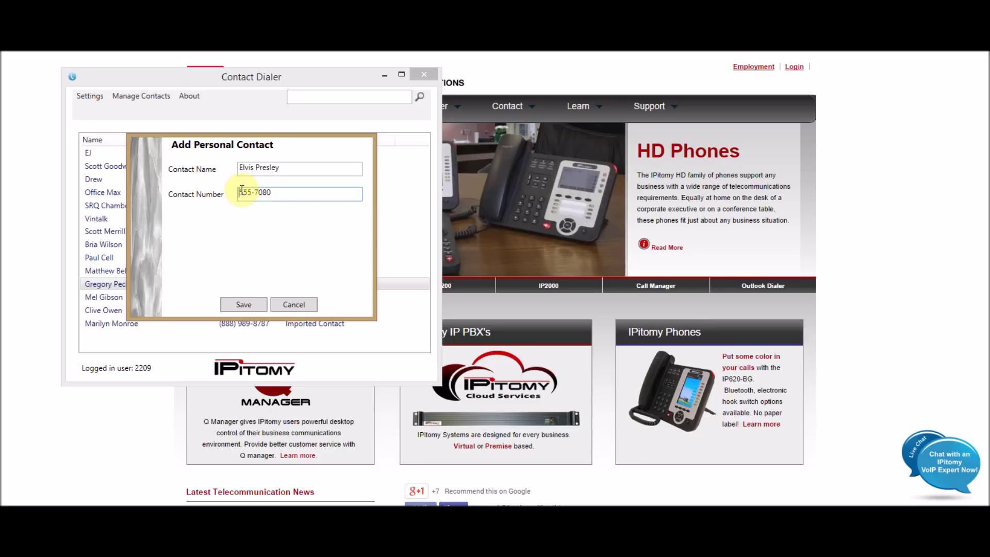
{"action": "type", "text": "202-"}
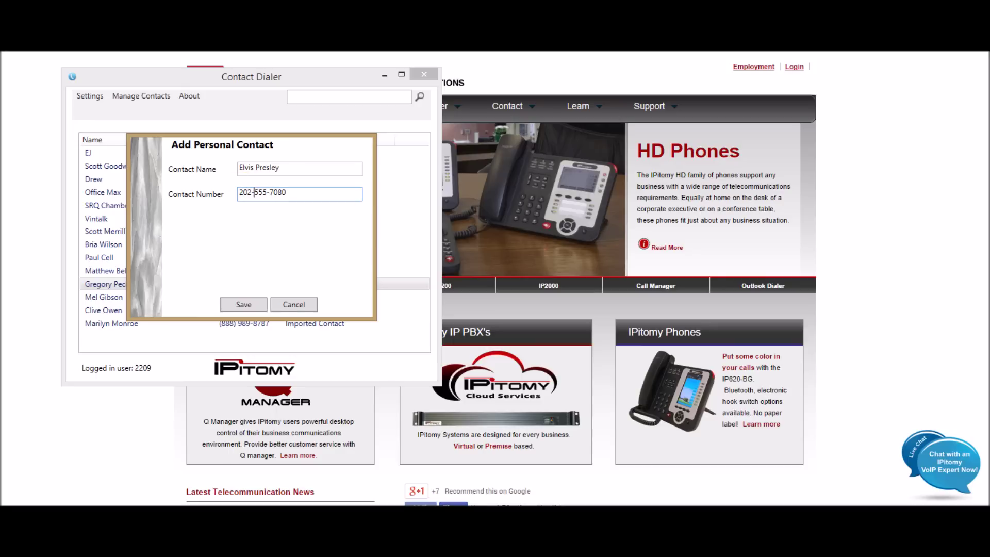
{"action": "left_click", "coordinate": [246, 306]}
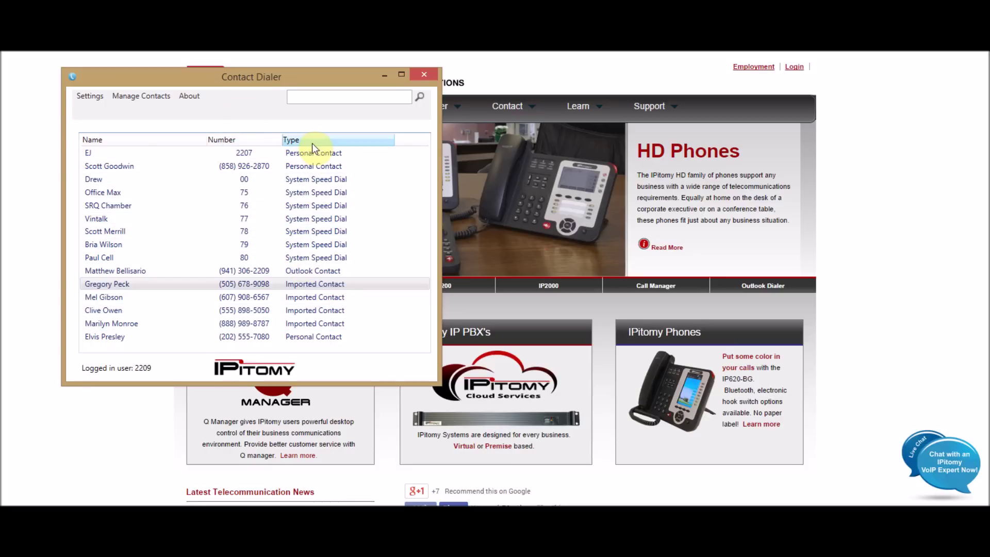
On the website's Contact page, select the headquarters number and dial it via the clipboard hotkey.
{"action": "left_click", "coordinate": [383, 77]}
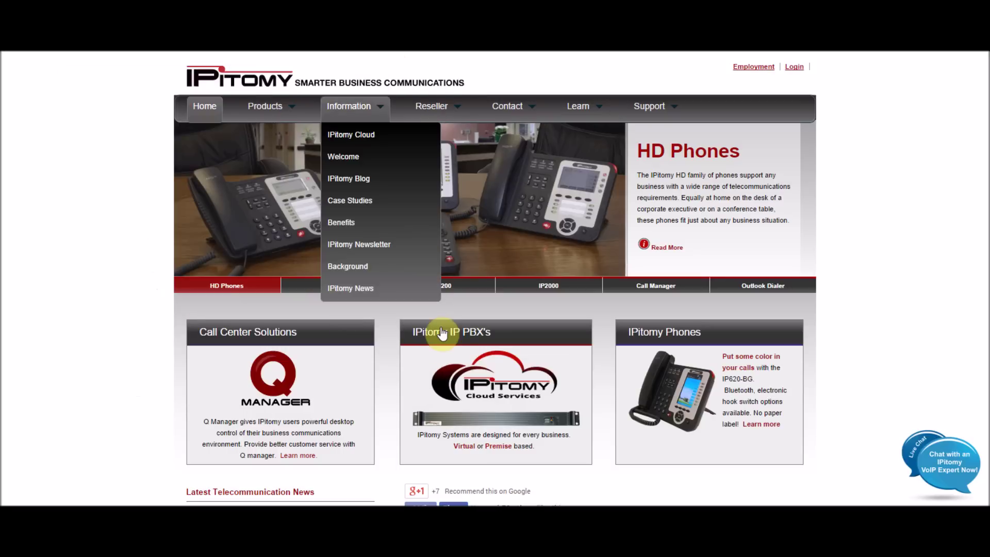
{"action": "mouse_move", "coordinate": [525, 121]}
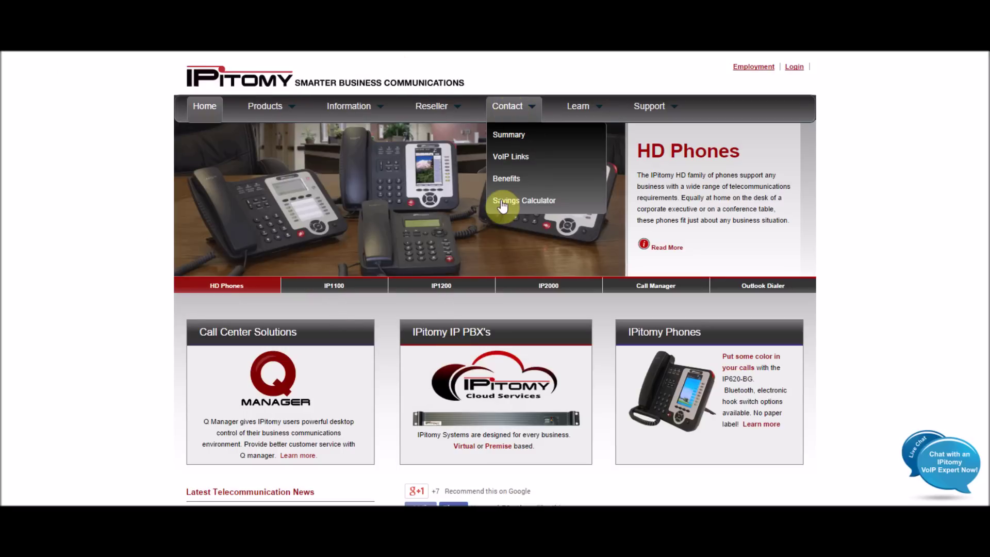
{"action": "left_click", "coordinate": [513, 105]}
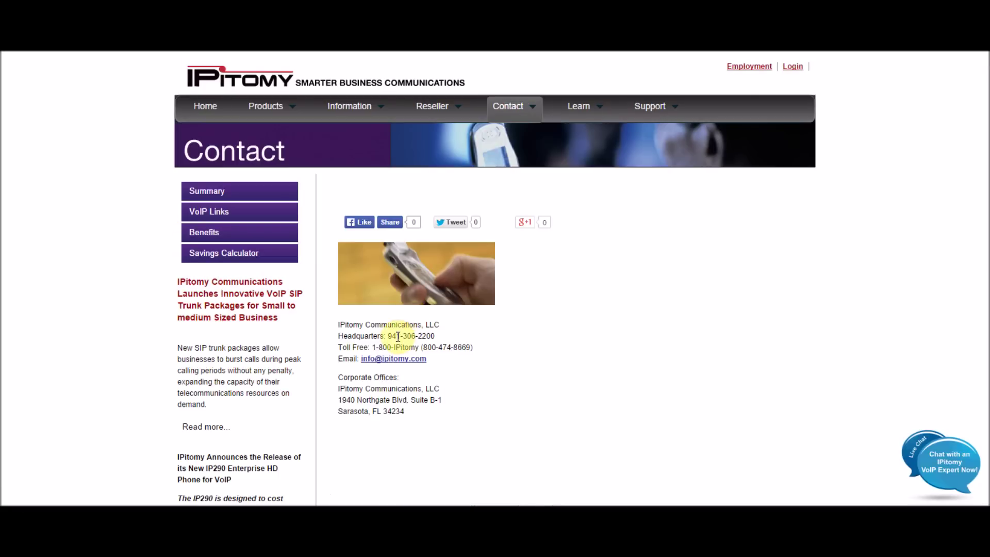
{"action": "left_click_drag", "start_coordinate": [388, 336], "coordinate": [437, 337]}
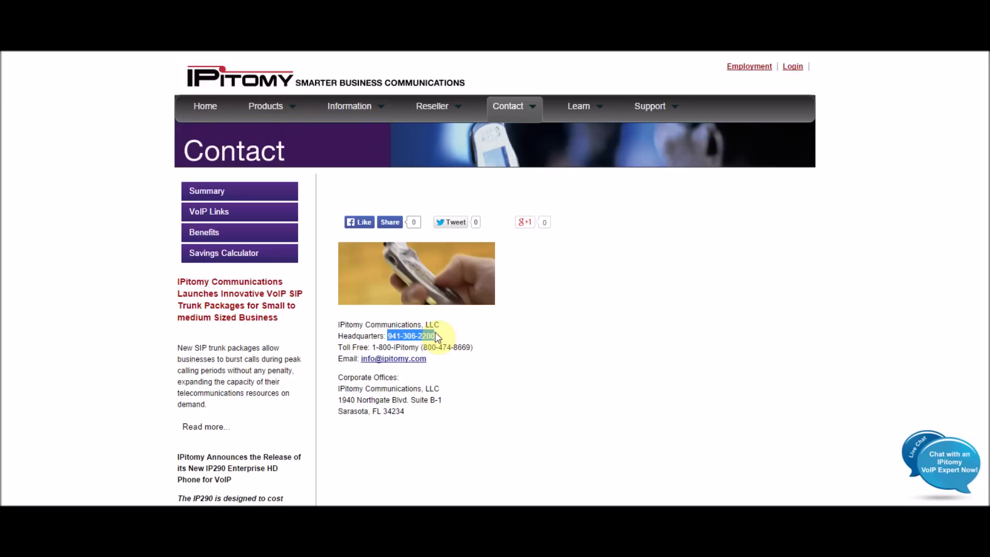
{"action": "key", "text": "alt+Tab"}
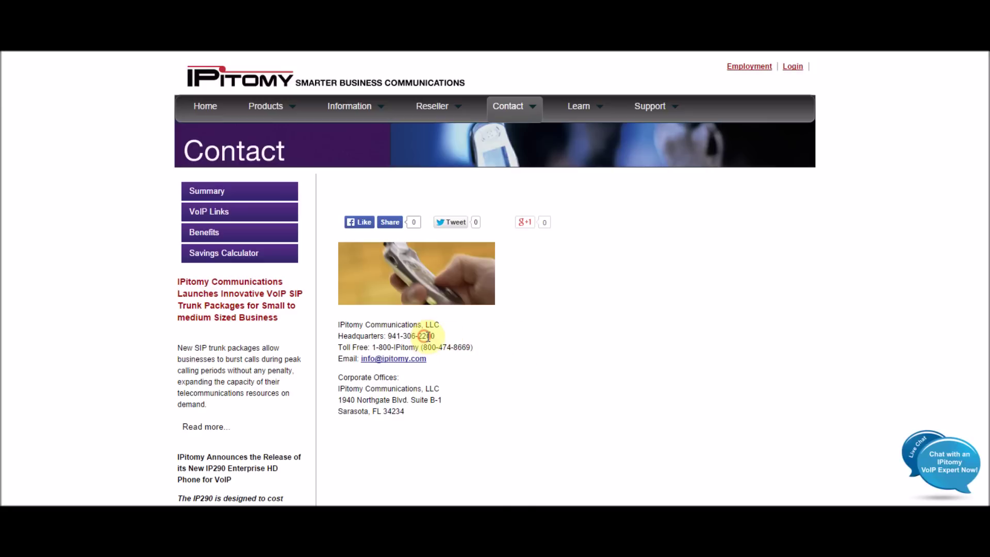
{"action": "left_click_drag", "start_coordinate": [436, 336], "coordinate": [391, 335]}
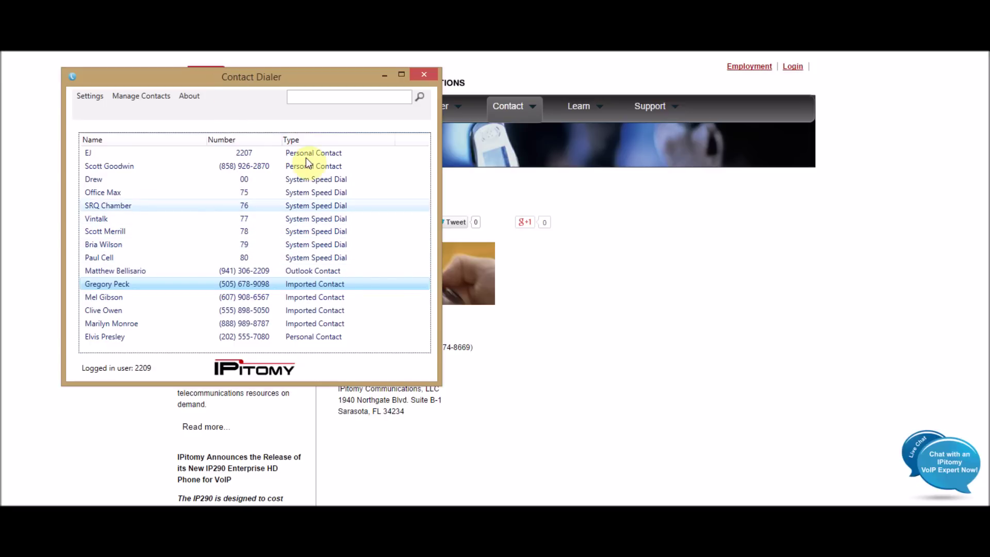
Call an imported contact, then search 'el' and pick the new personal contact suggestion.
{"action": "double_click", "coordinate": [171, 284]}
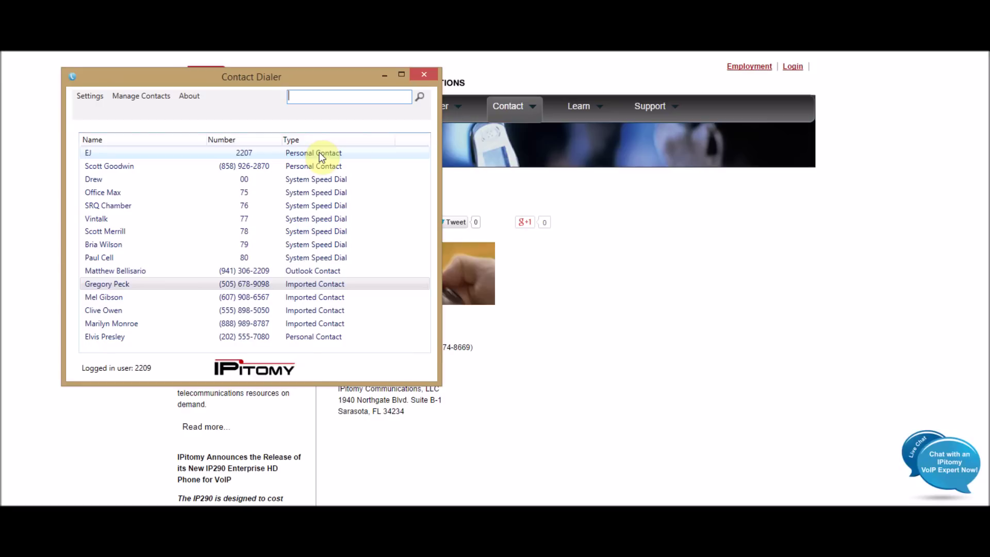
{"action": "type", "text": "el"}
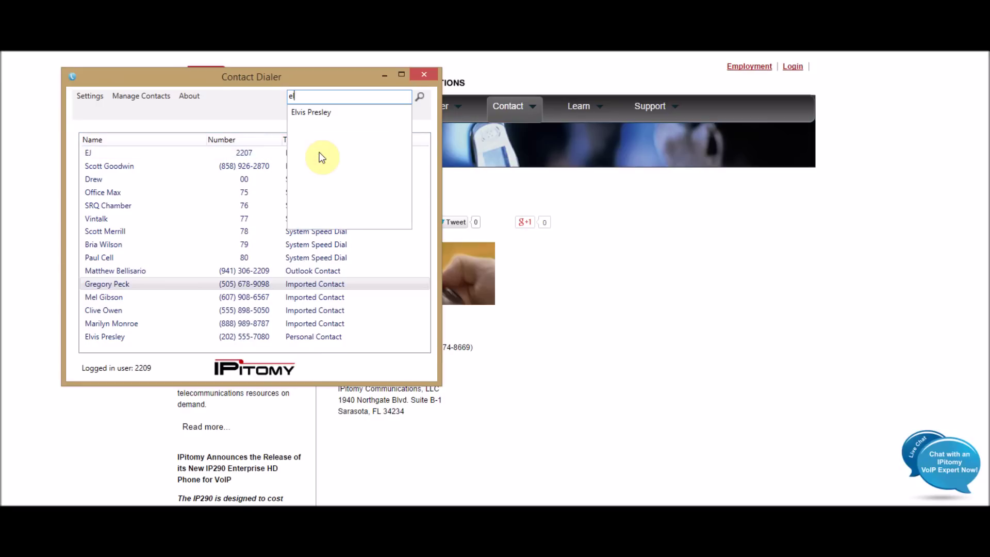
{"action": "left_click", "coordinate": [311, 115]}
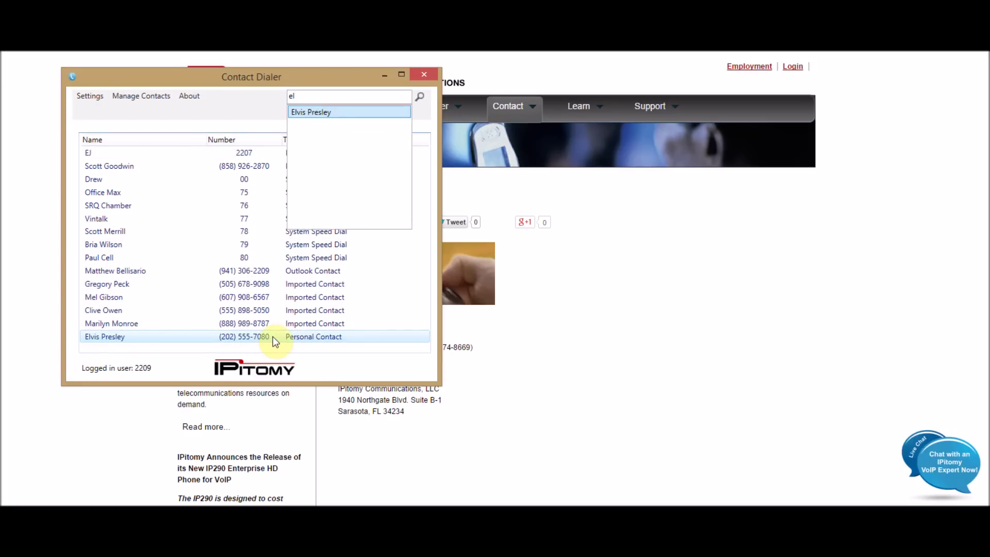
{"action": "left_click", "coordinate": [322, 95]}
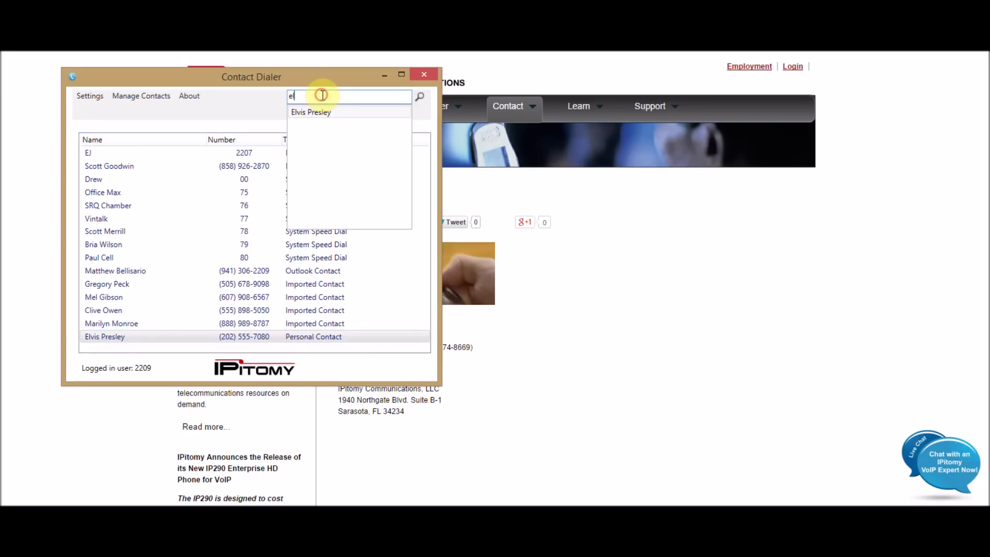